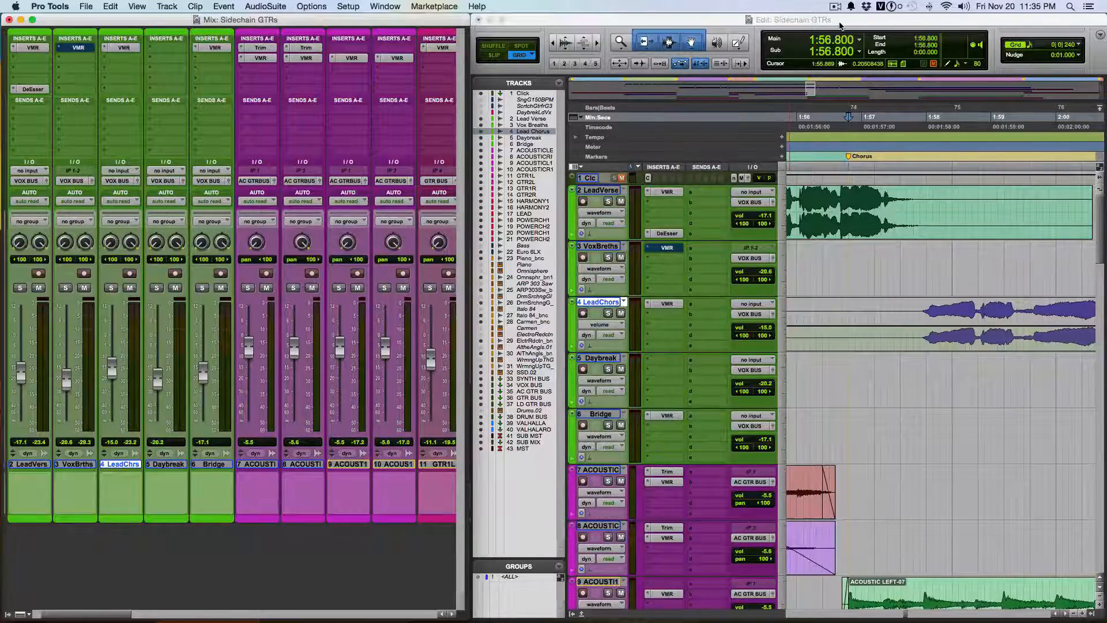
# Play the chorus section from 1:56.800 to hear the current mix, and stop playback.
pyautogui.press('space')
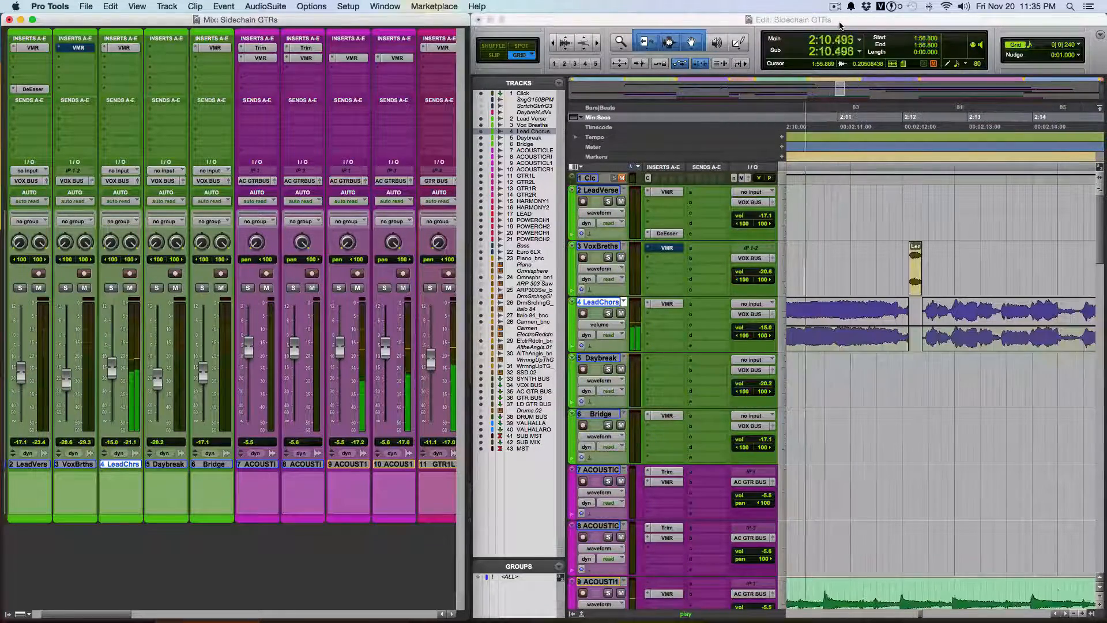
pyautogui.press('space')
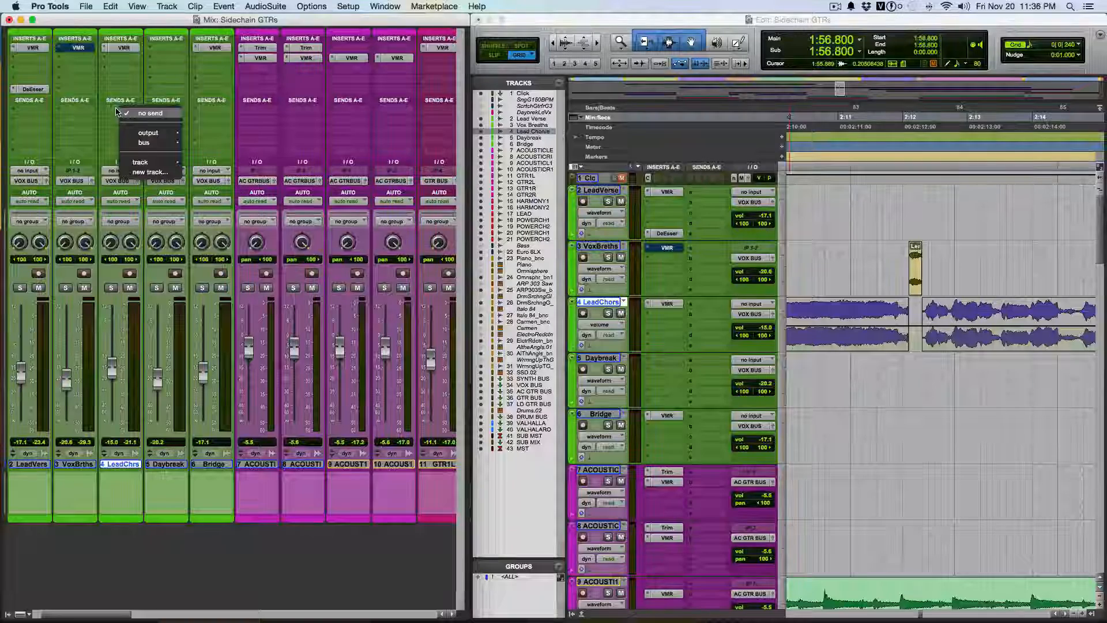
# Assign send A of the Lead Chorus track to Bus 33 (Mono) and open the bus's rename dialog without renaming it.
pyautogui.click(122, 112)
pyautogui.moveTo(139, 148)
pyautogui.moveTo(223, 147)
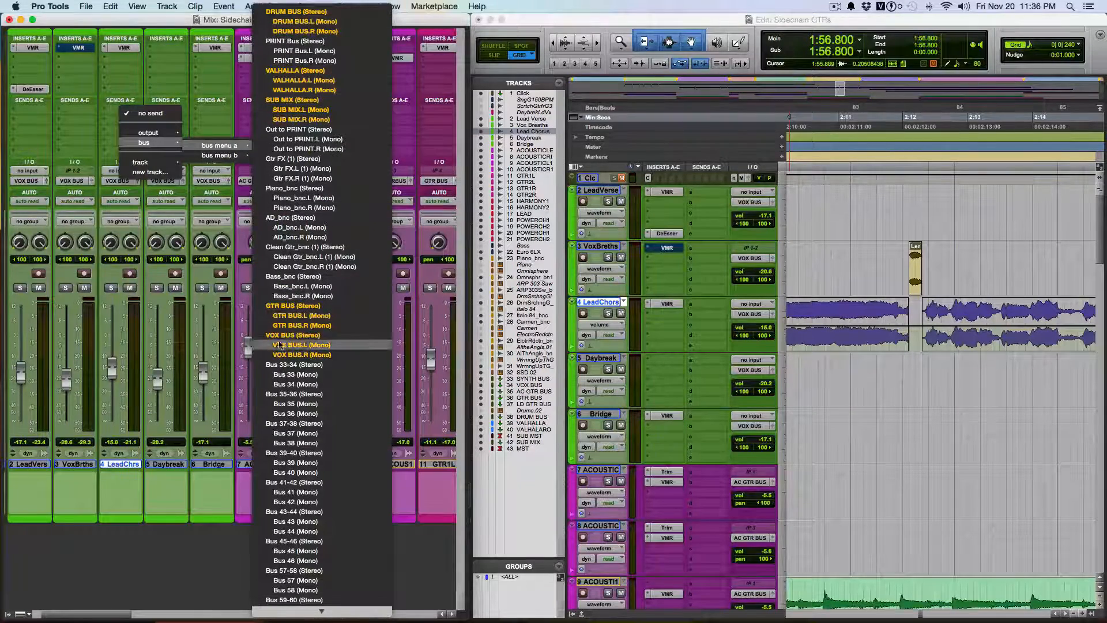
pyautogui.click(284, 375)
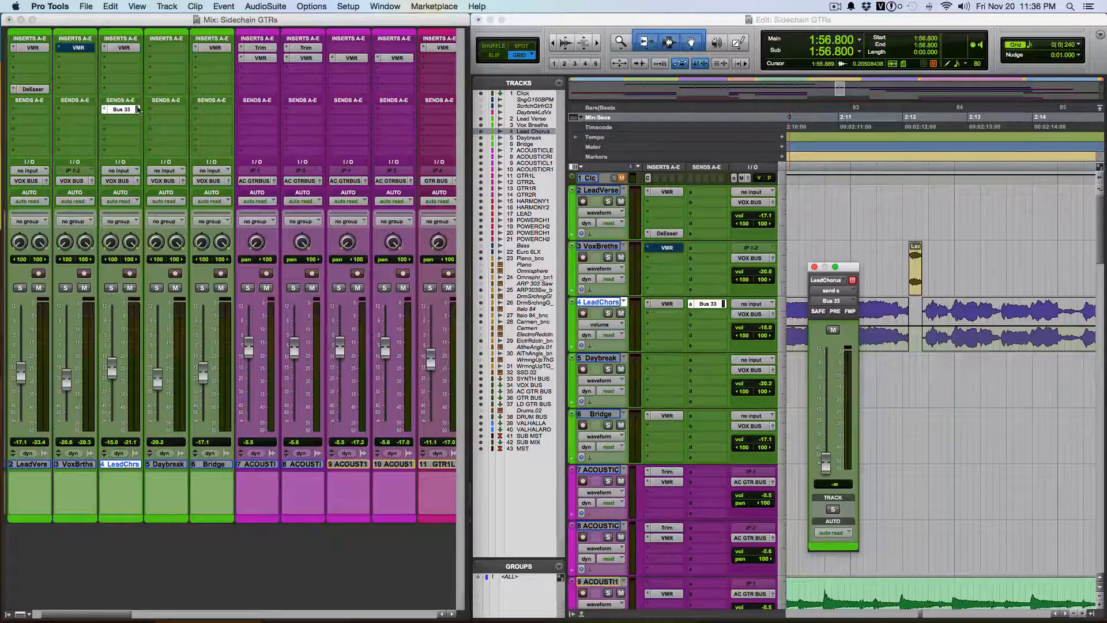
pyautogui.rightClick(120, 110)
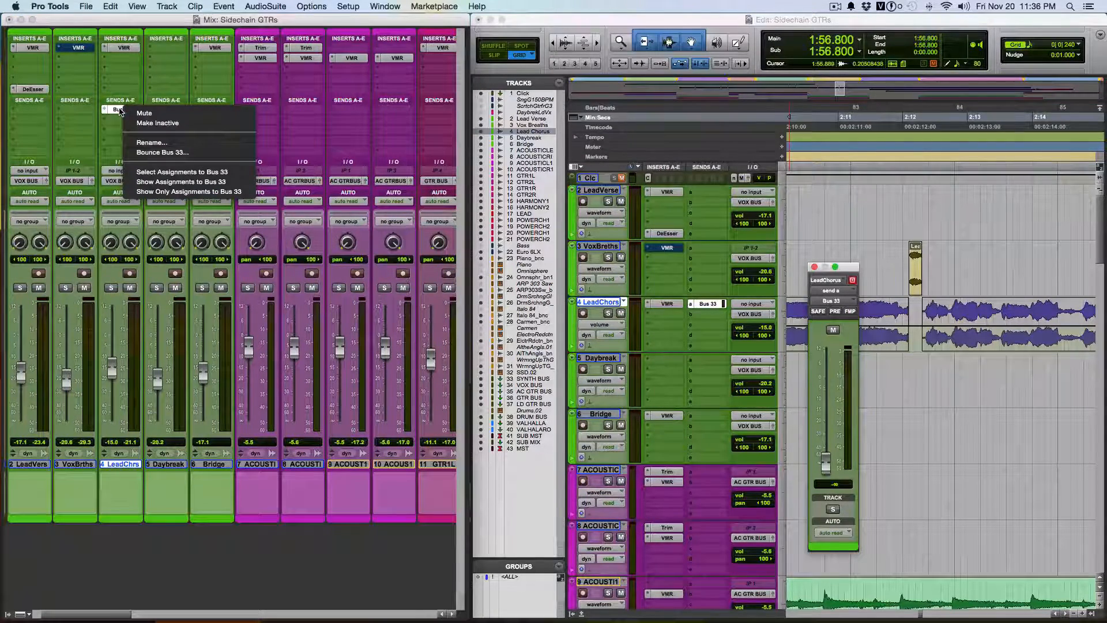
pyautogui.click(151, 147)
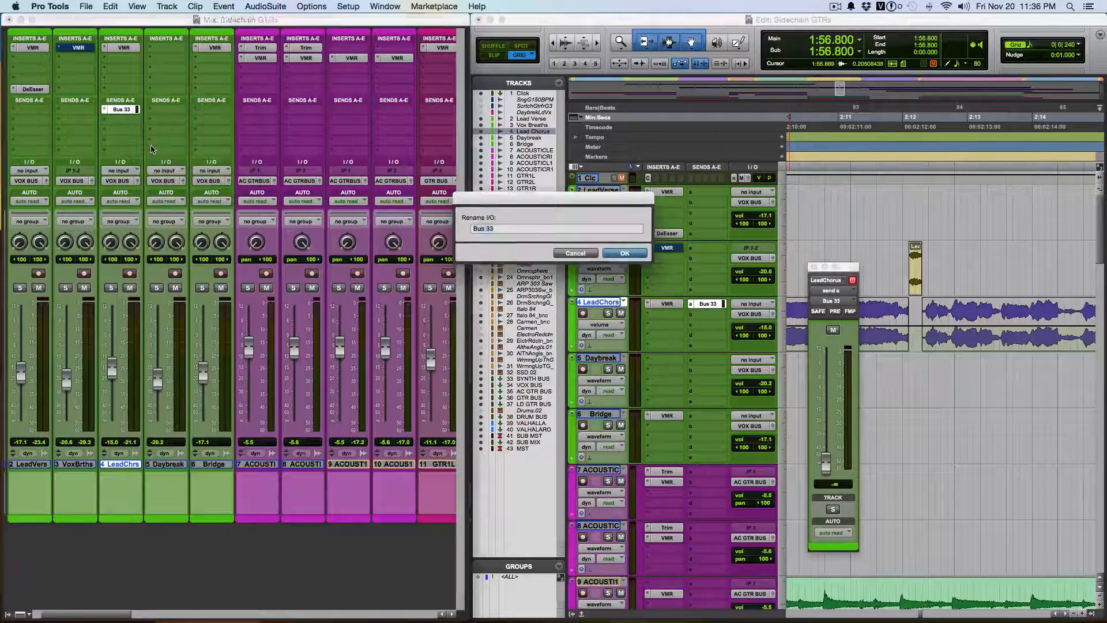
pyautogui.click(584, 255)
# Route send A of the Lead Chorus track to the VOX TRIGGER (Mono) bus.
pyautogui.click(104, 110)
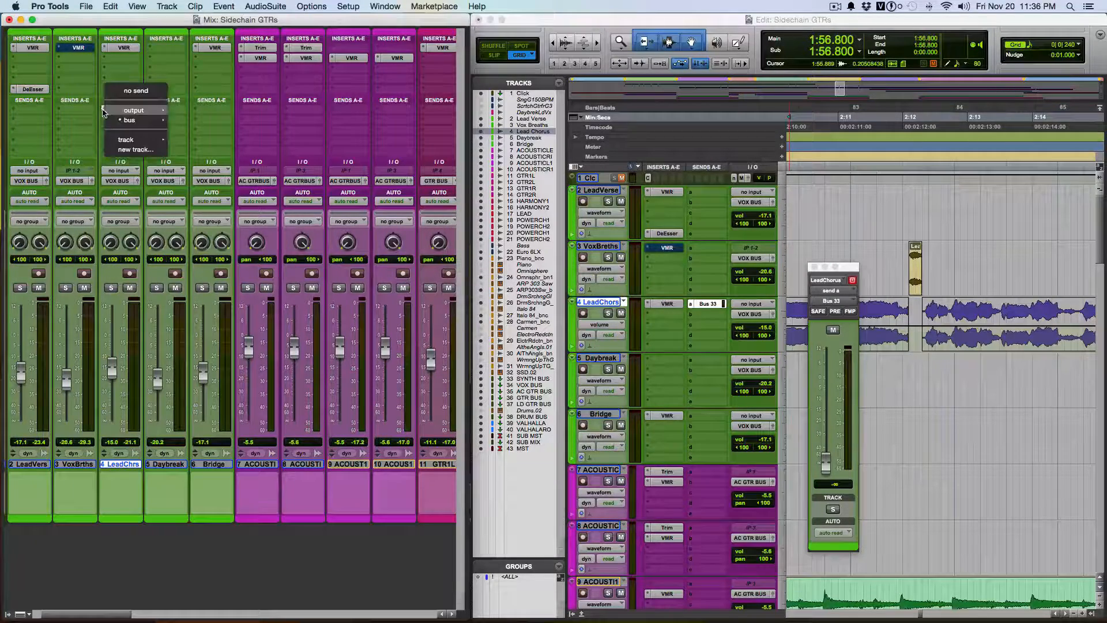
pyautogui.moveTo(129, 120)
pyautogui.moveTo(203, 123)
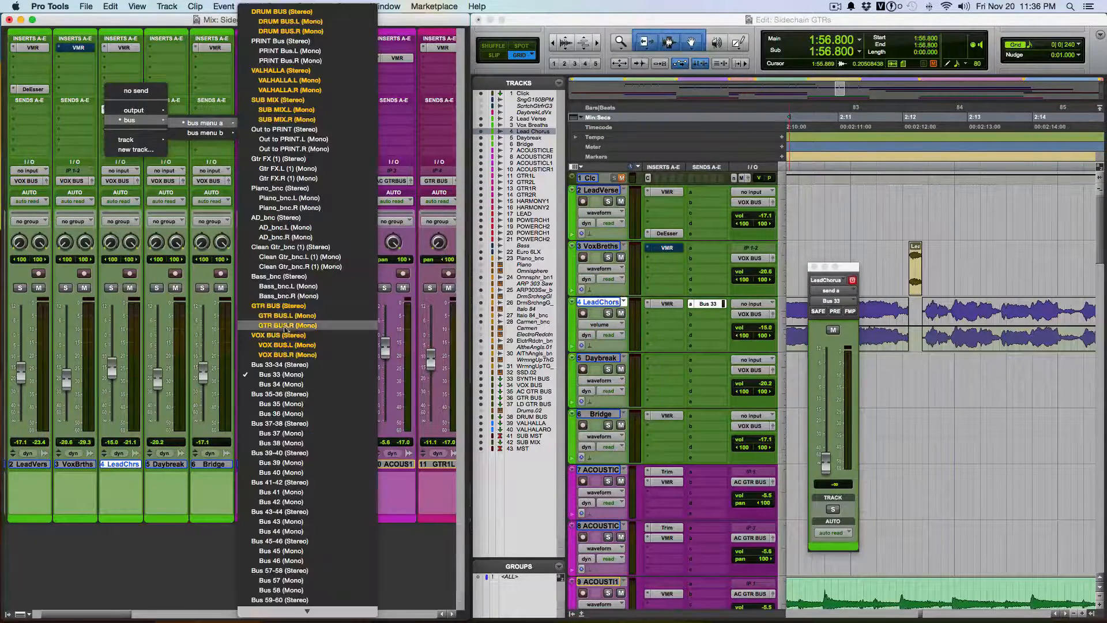
pyautogui.scroll(-20, 318, 346)
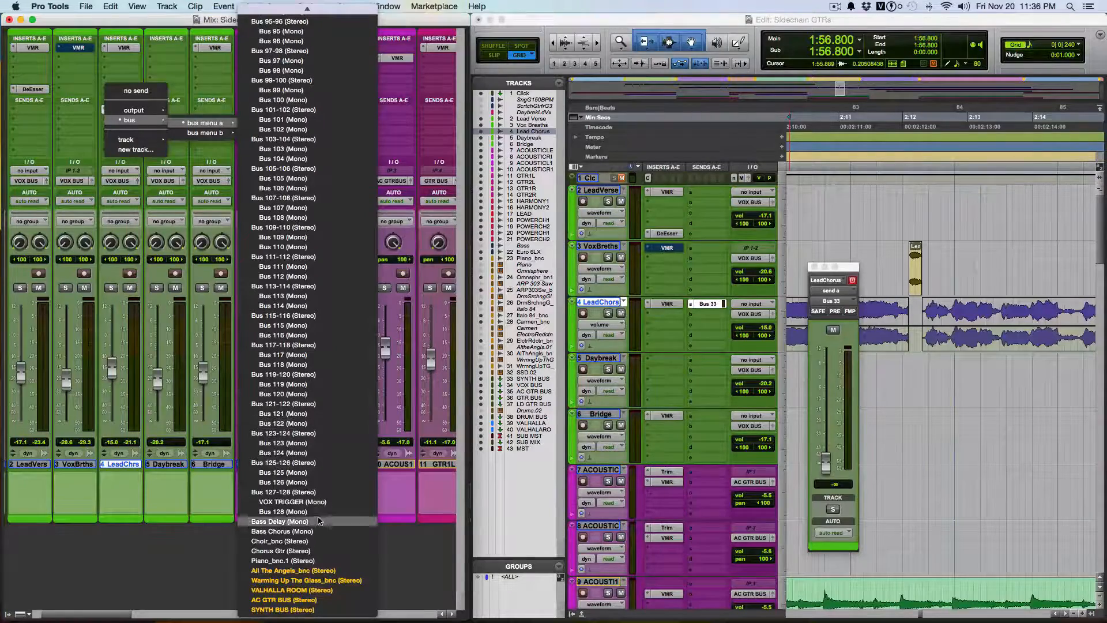
pyautogui.click(306, 503)
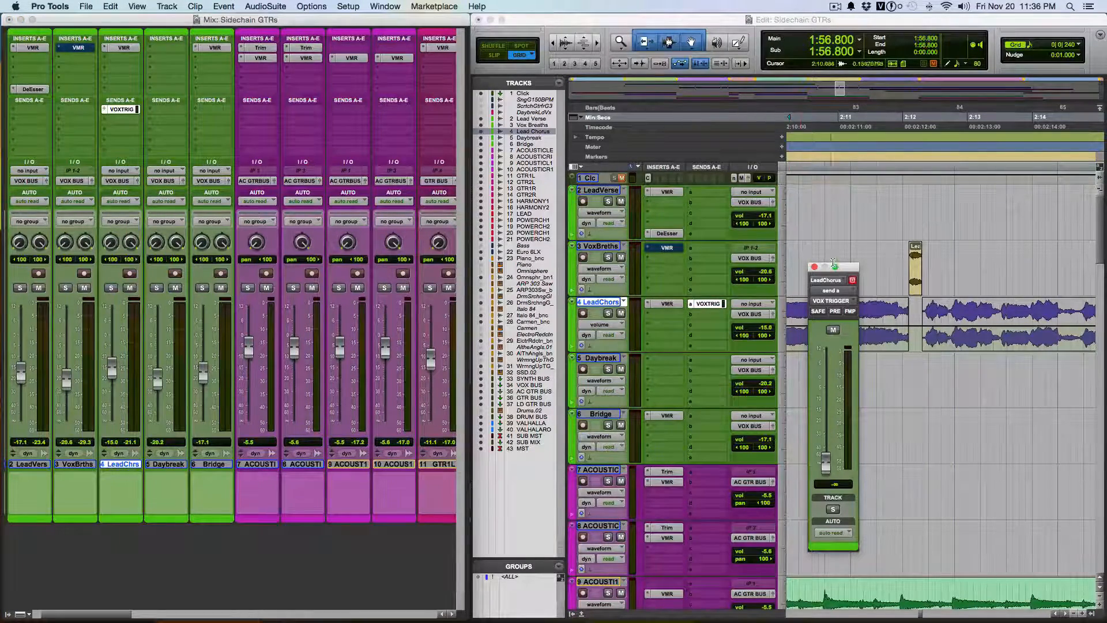
# Set the Lead Chorus VOX TRIGGER send level to 0.0 dB and make the send pre-fader.
pyautogui.moveTo(844, 270); pyautogui.dragTo(832, 186)
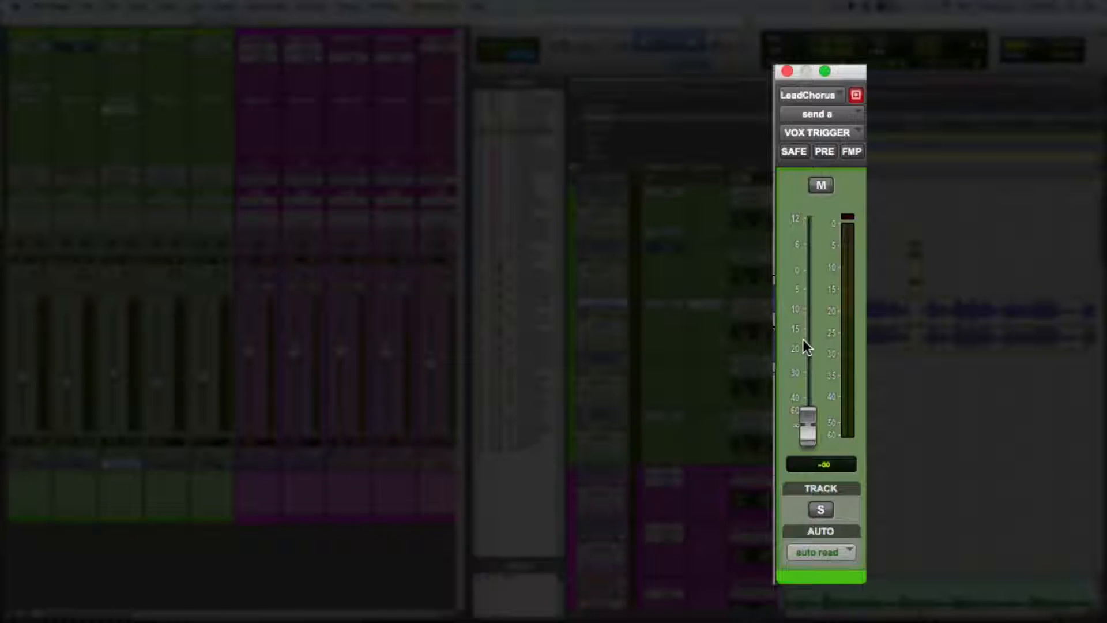
pyautogui.keyDown('alt'); pyautogui.click(807, 429); pyautogui.keyUp('alt')
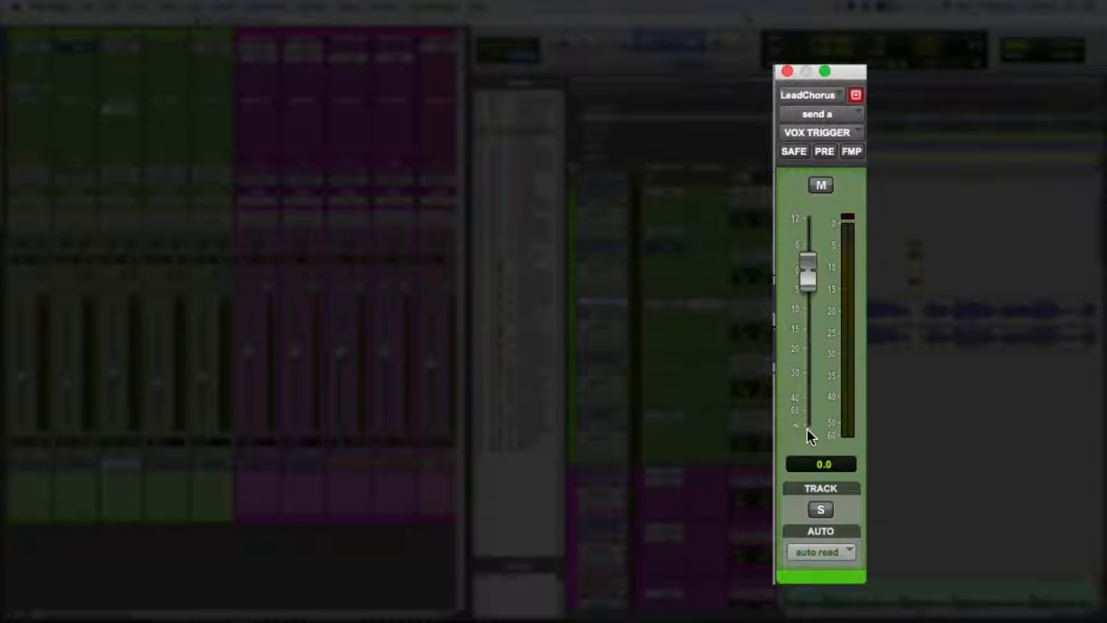
pyautogui.click(825, 152)
pyautogui.click(787, 70)
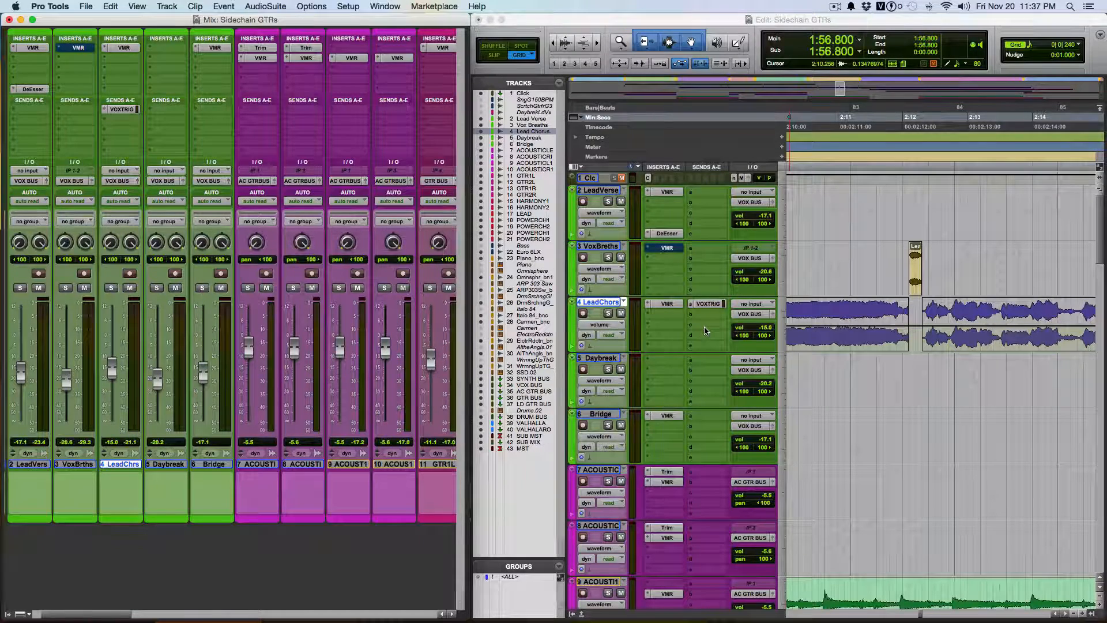
# Insert the C1 comp plug-in in the second insert slot of the GTR BUS track, below VMR.
pyautogui.scroll(-15, 705, 330)
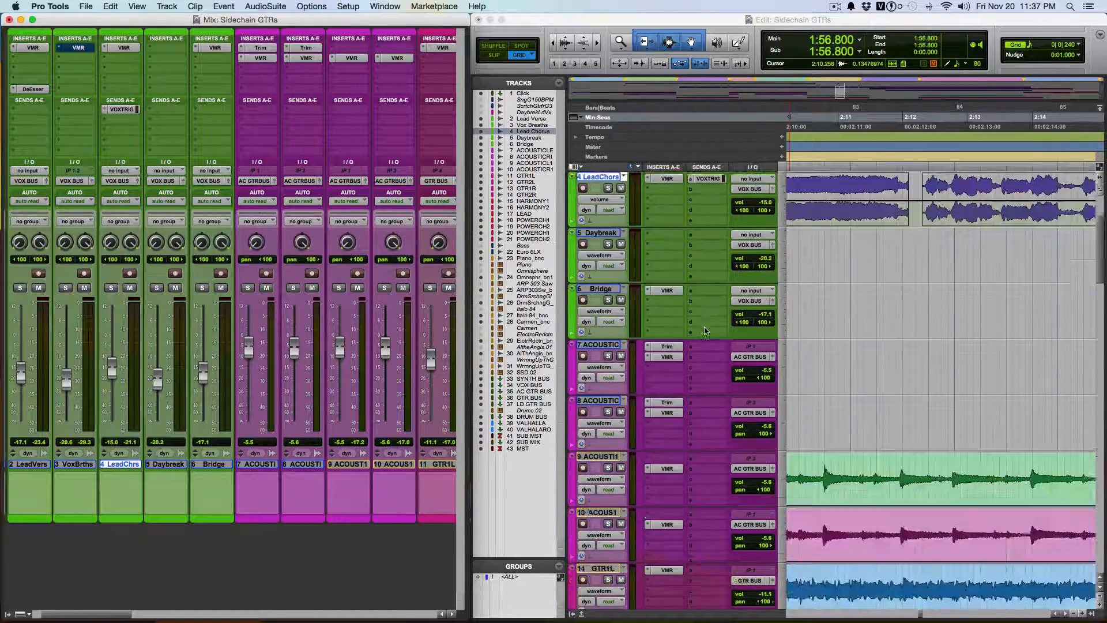
pyautogui.scroll(2, 705, 330)
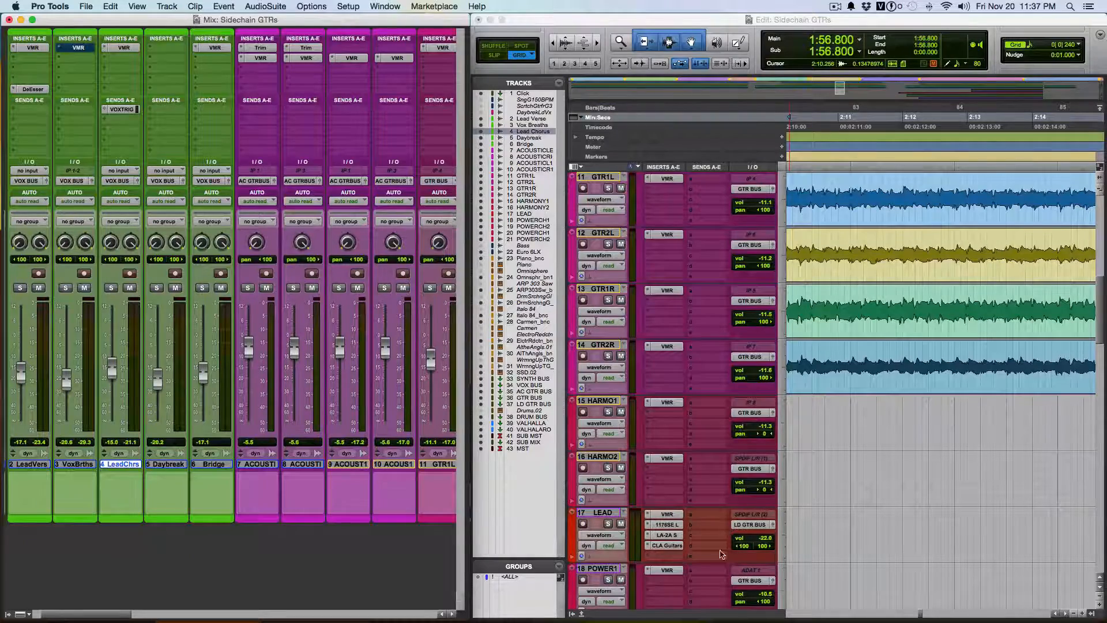
pyautogui.scroll(-10, 713, 583)
pyautogui.scroll(-5, 713, 583)
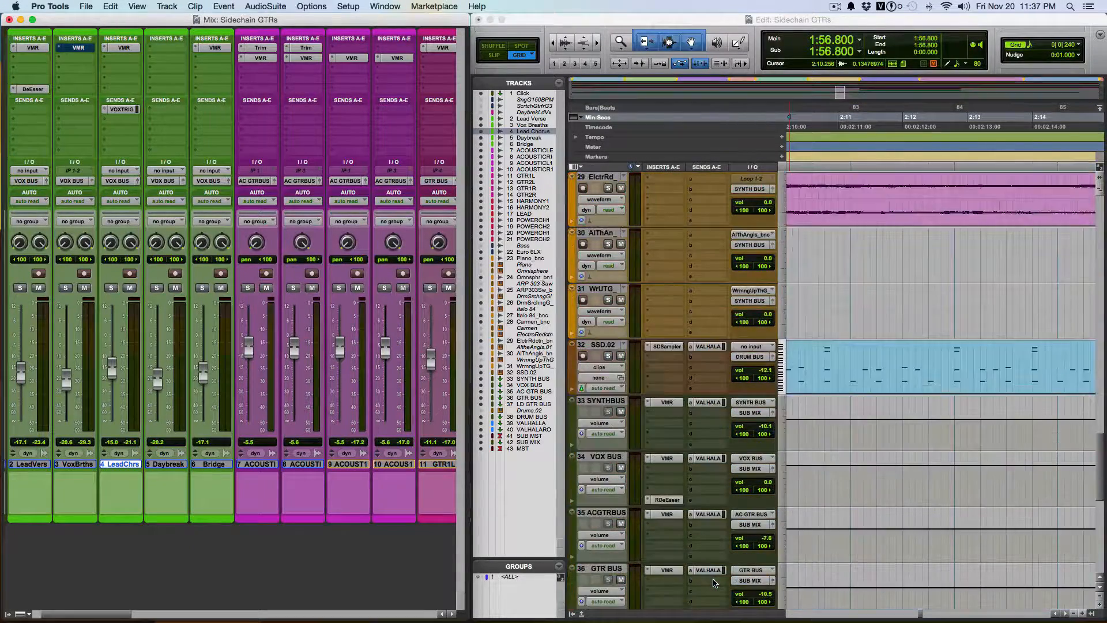
pyautogui.moveTo(112, 611); pyautogui.dragTo(352, 602)
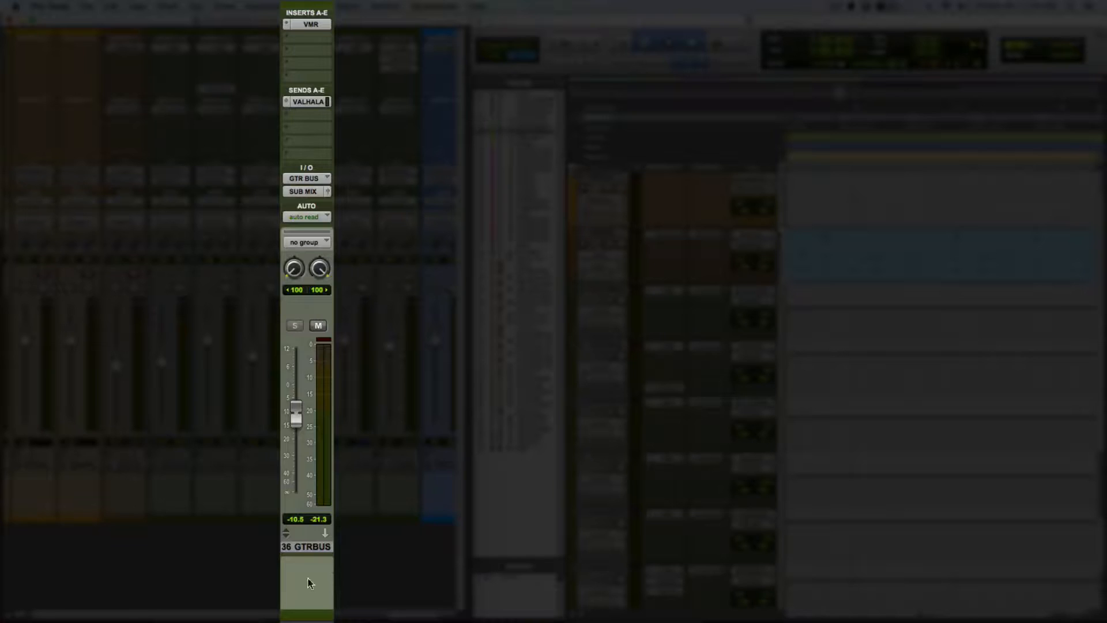
pyautogui.click(307, 39)
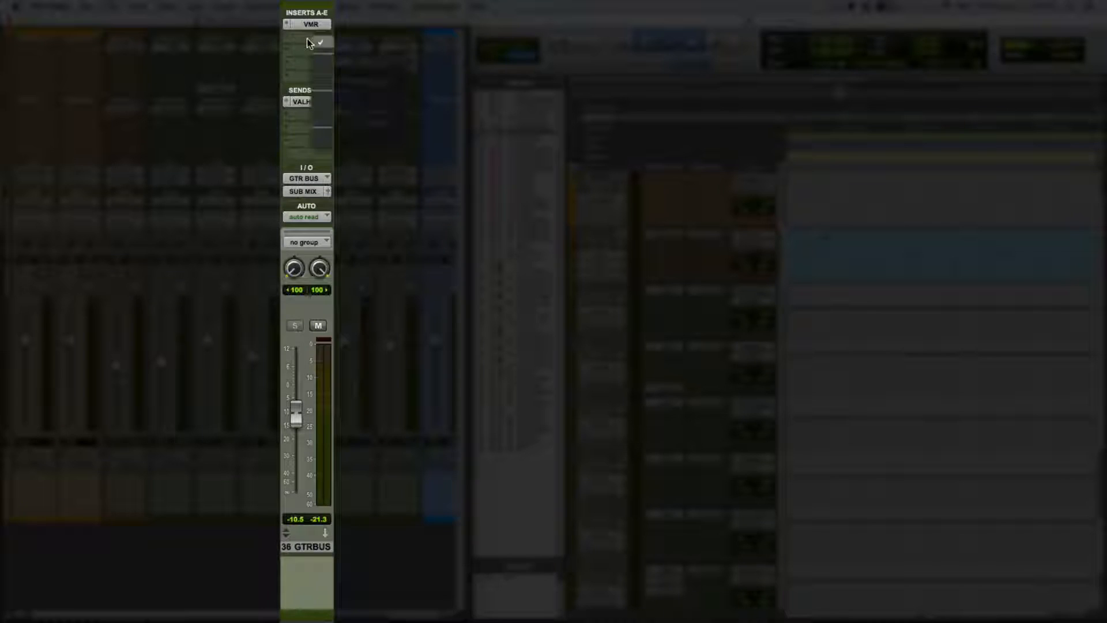
pyautogui.moveTo(339, 115)
pyautogui.click(339, 97)
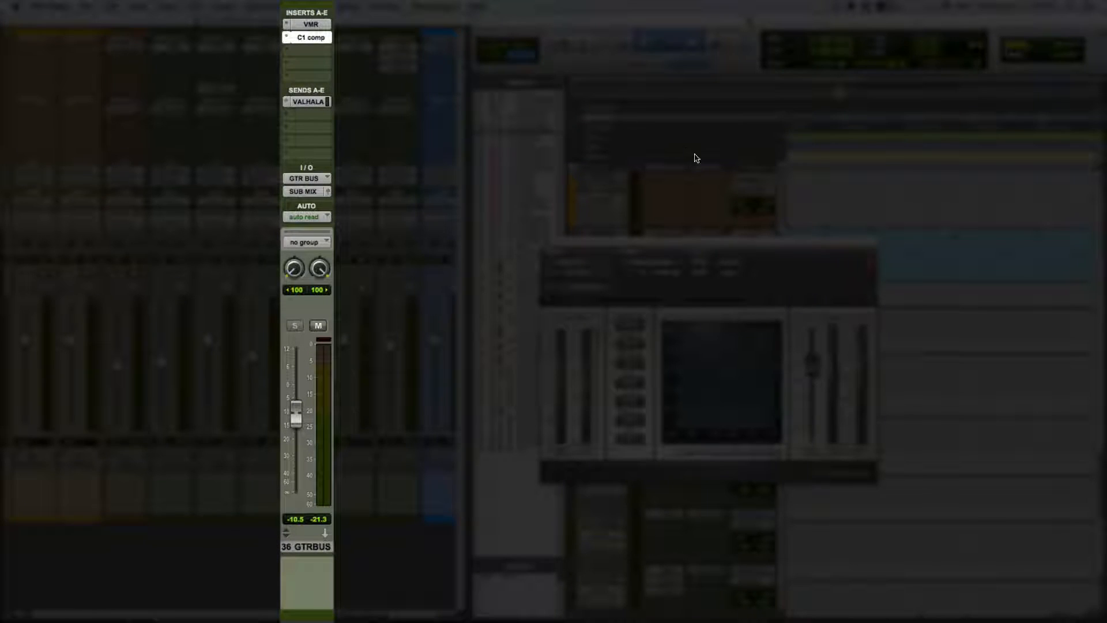
pyautogui.moveTo(759, 247); pyautogui.dragTo(381, 223)
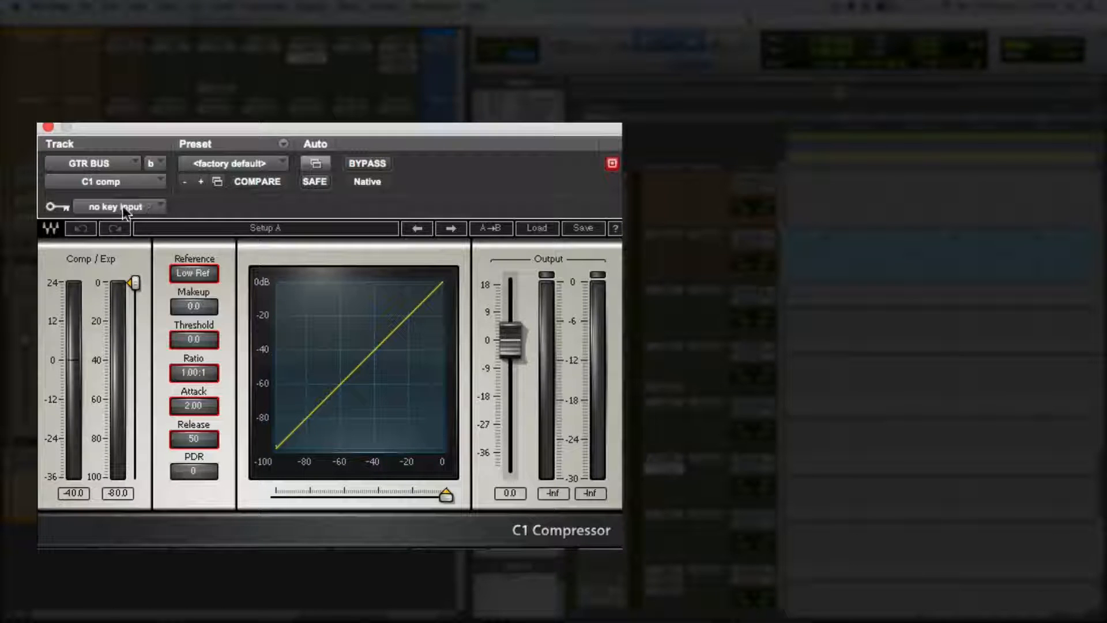
# Set the key input of the C1 compressor on GTR BUS to the VOX TRIGGER bus.
pyautogui.click(143, 206)
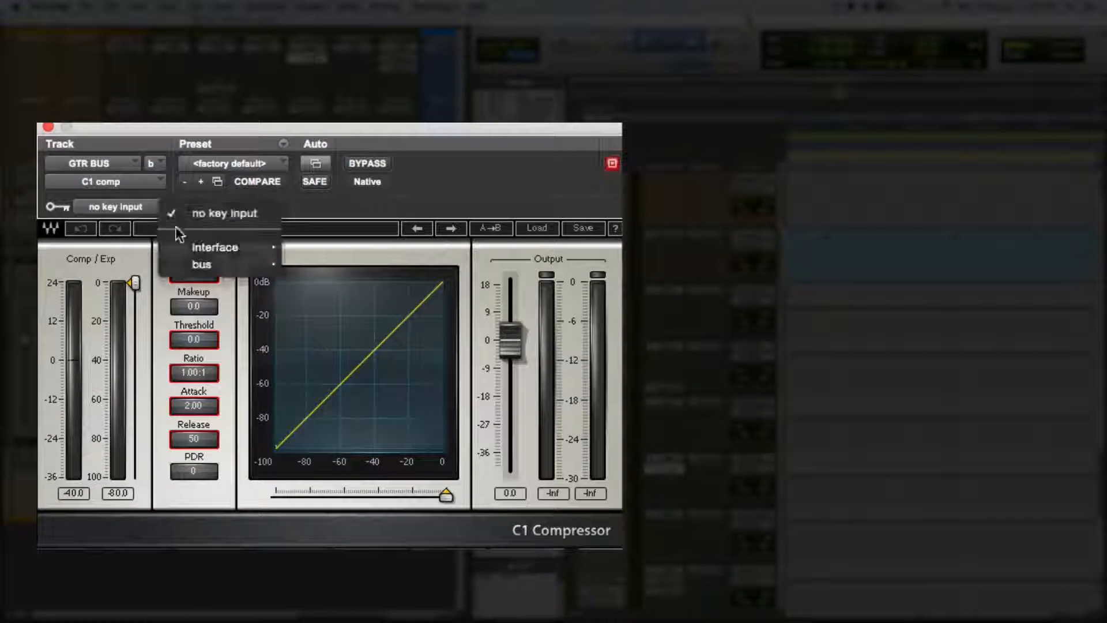
pyautogui.click(175, 226)
pyautogui.click(154, 206)
pyautogui.moveTo(230, 263)
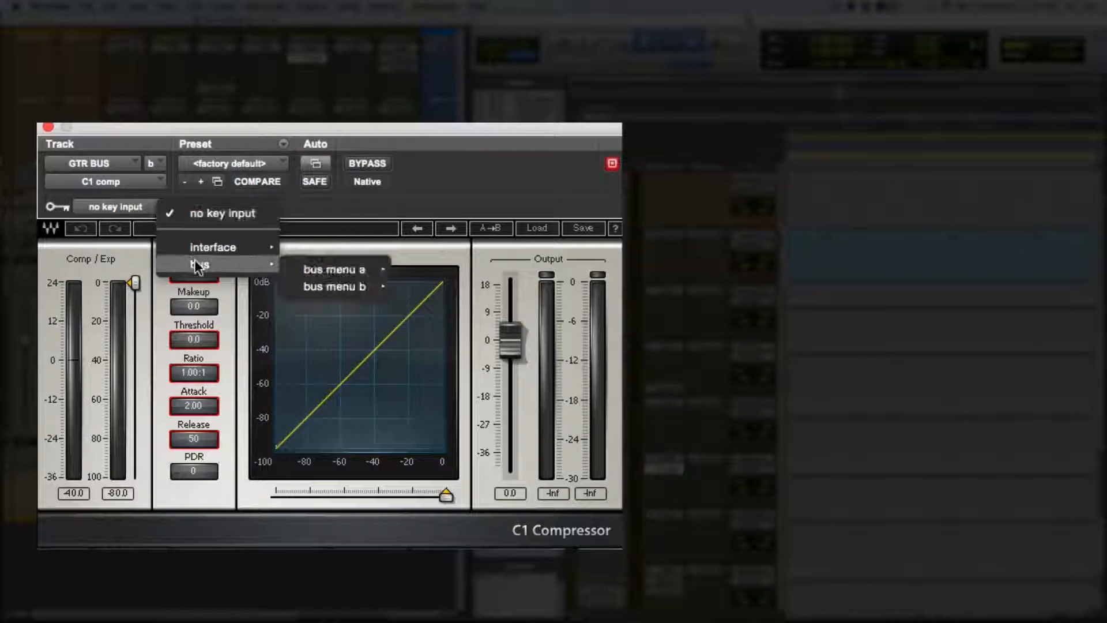
pyautogui.moveTo(329, 270)
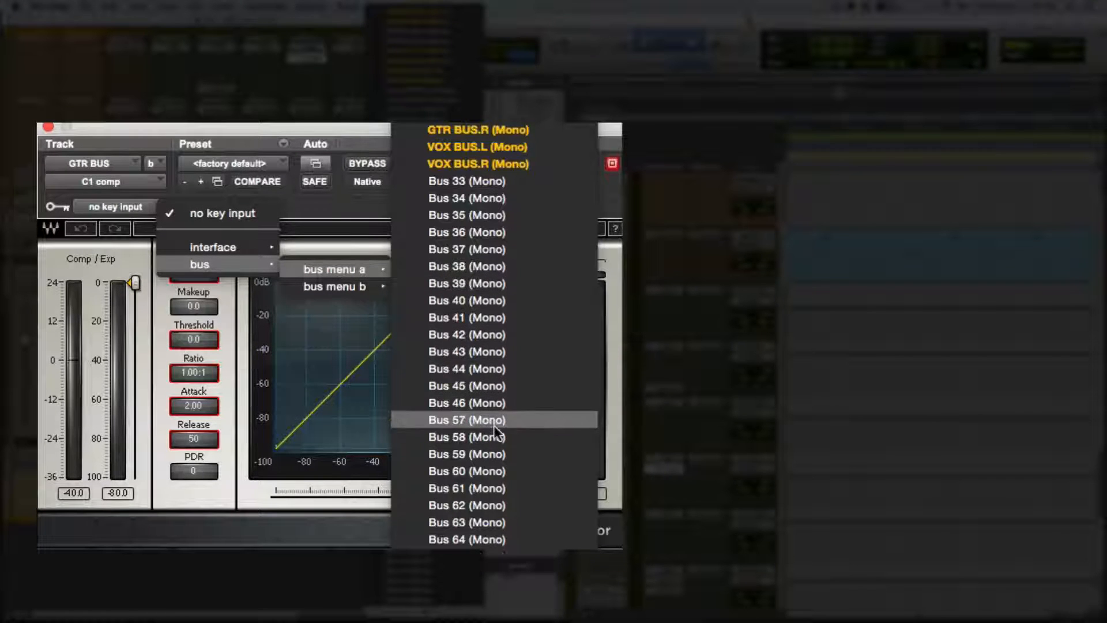
pyautogui.scroll(-10, 493, 424)
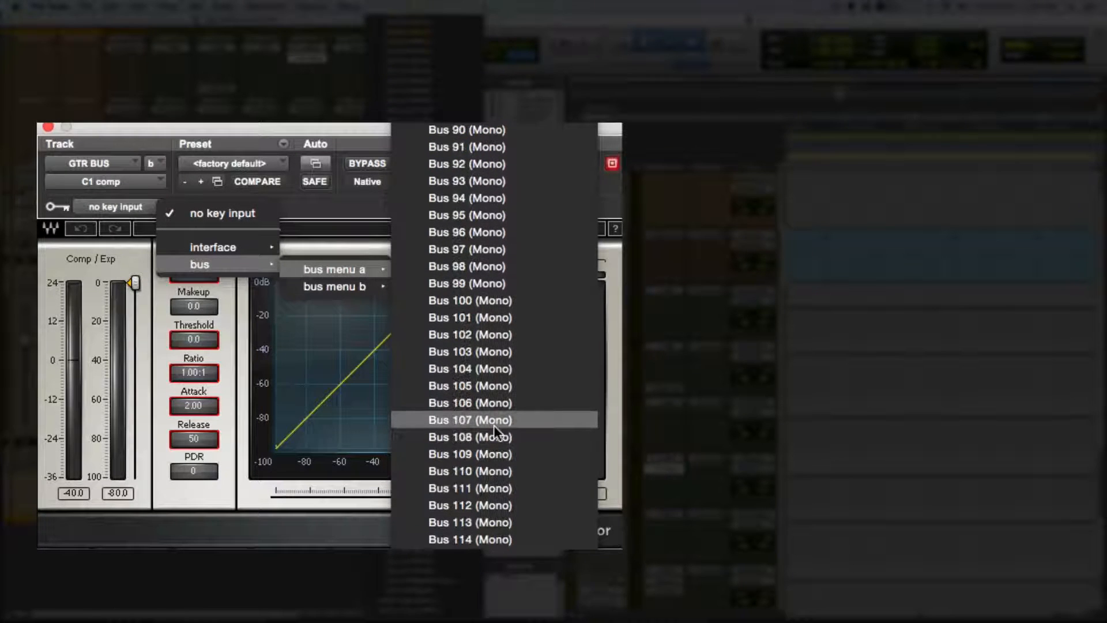
pyautogui.click(429, 581)
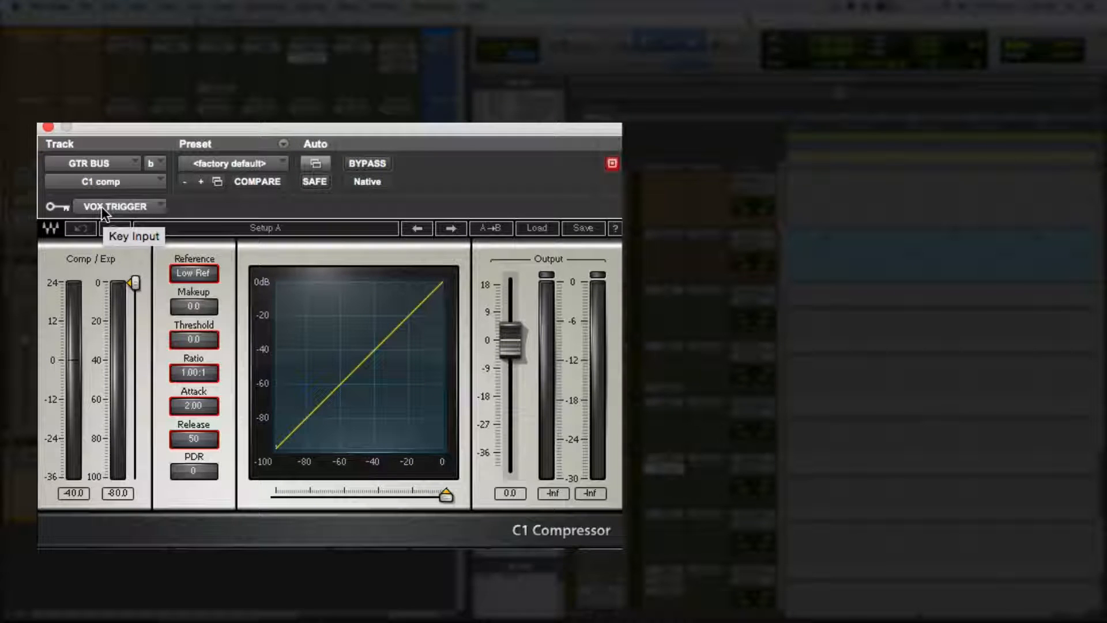
# During playback, set the C1 compressor's ratio to 2.09:1 and its makeup gain to 1.5.
pyautogui.press('space')
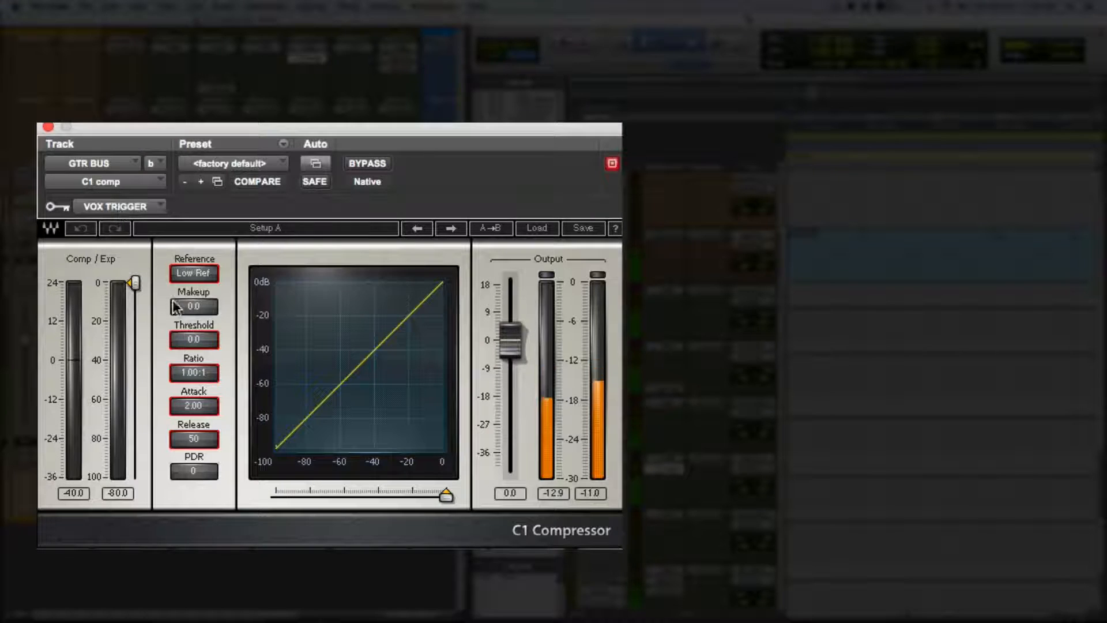
pyautogui.click(192, 340)
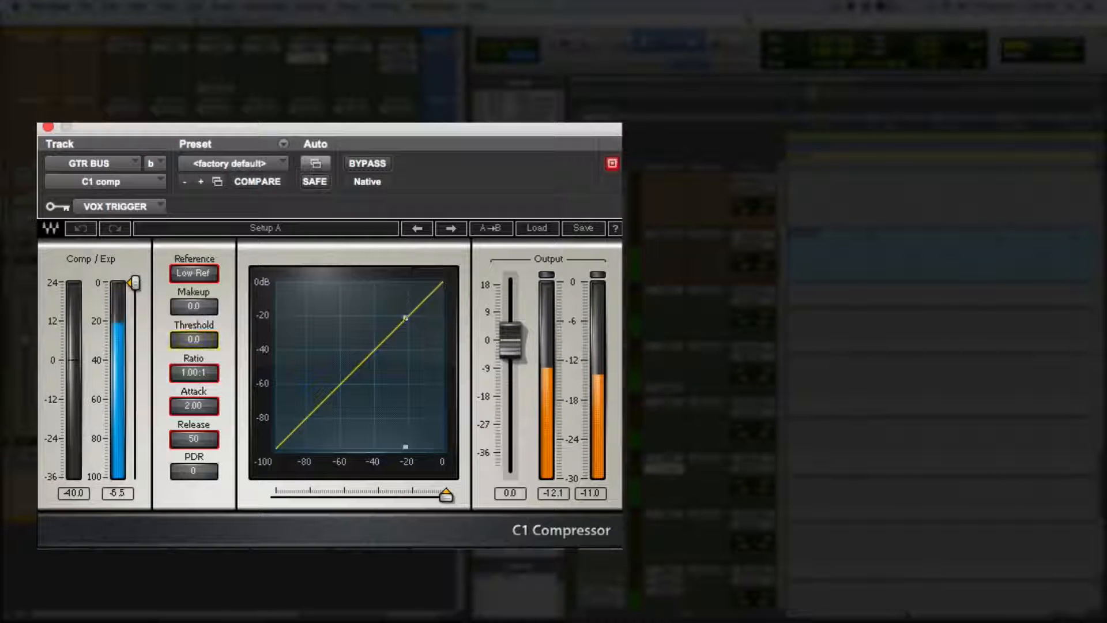
pyautogui.moveTo(190, 371)
pyautogui.mouseDown()
pyautogui.moveTo(189, 358)
pyautogui.moveTo(189, 369)
pyautogui.mouseUp()
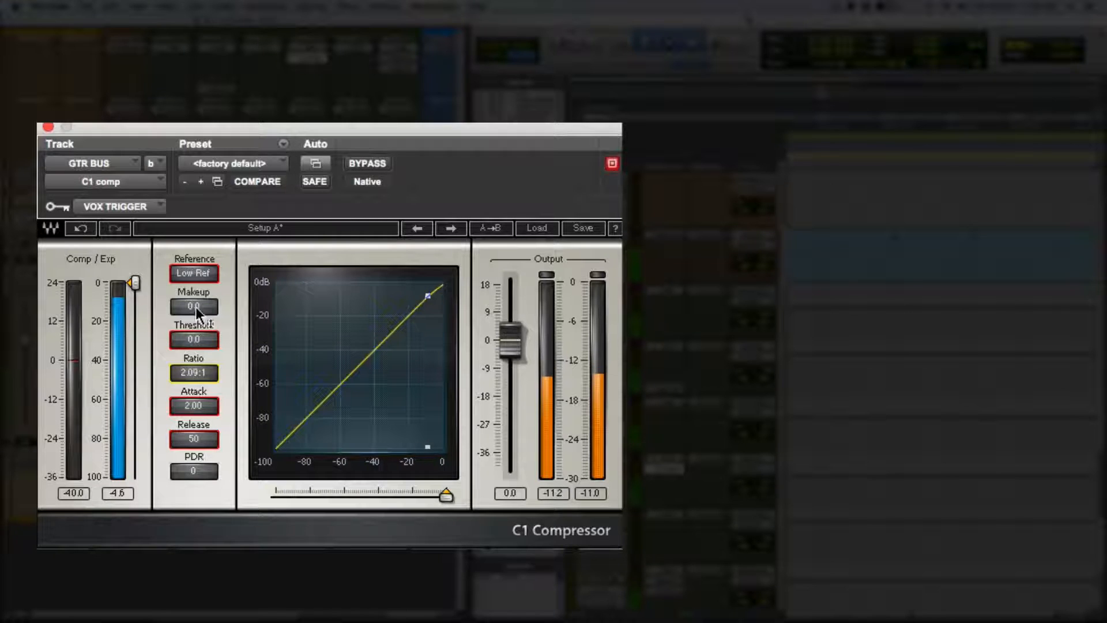
pyautogui.moveTo(196, 307); pyautogui.dragTo(195, 299)
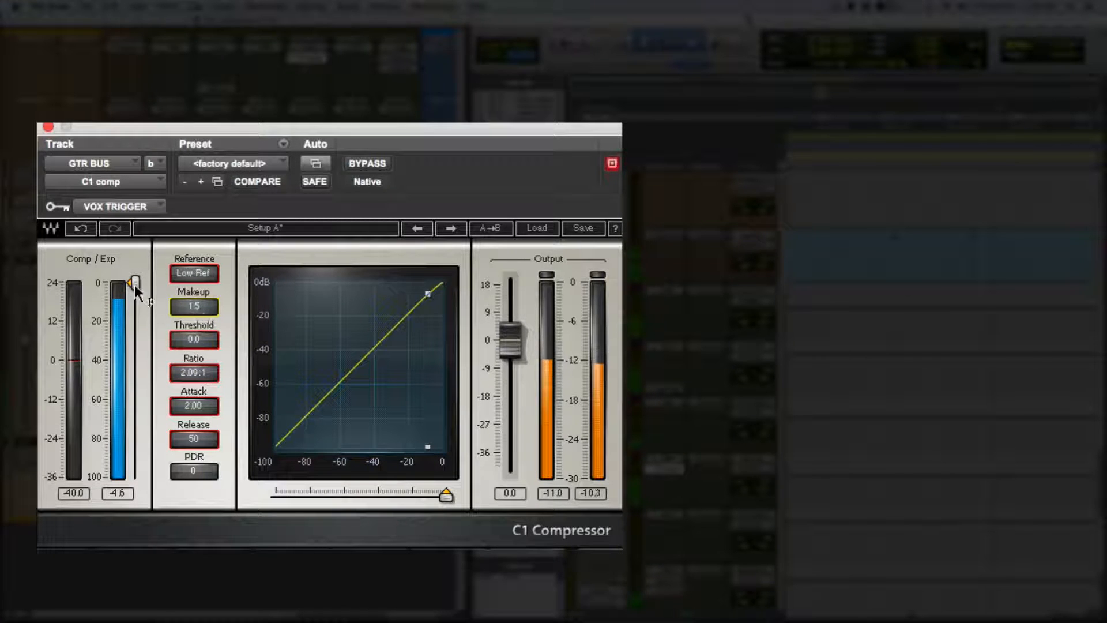
# Lower the C1 compressor's threshold to -19.1, replay the section and refine the threshold to -15.7.
pyautogui.moveTo(133, 282)
pyautogui.mouseDown()
pyautogui.moveTo(135, 334)
pyautogui.moveTo(135, 318)
pyautogui.mouseUp()
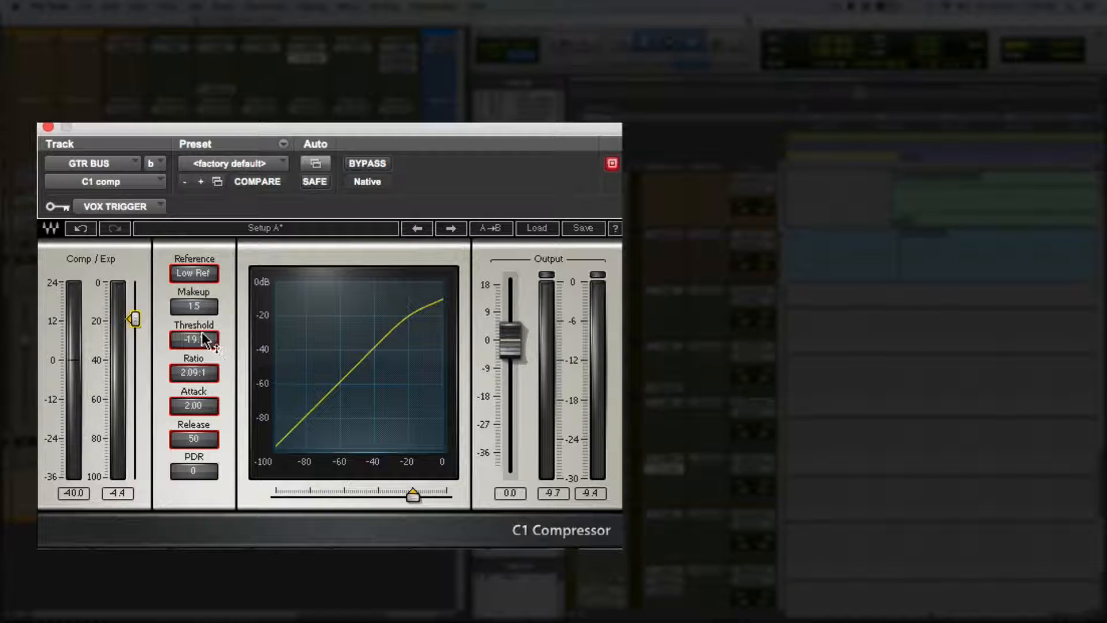
pyautogui.press('space')
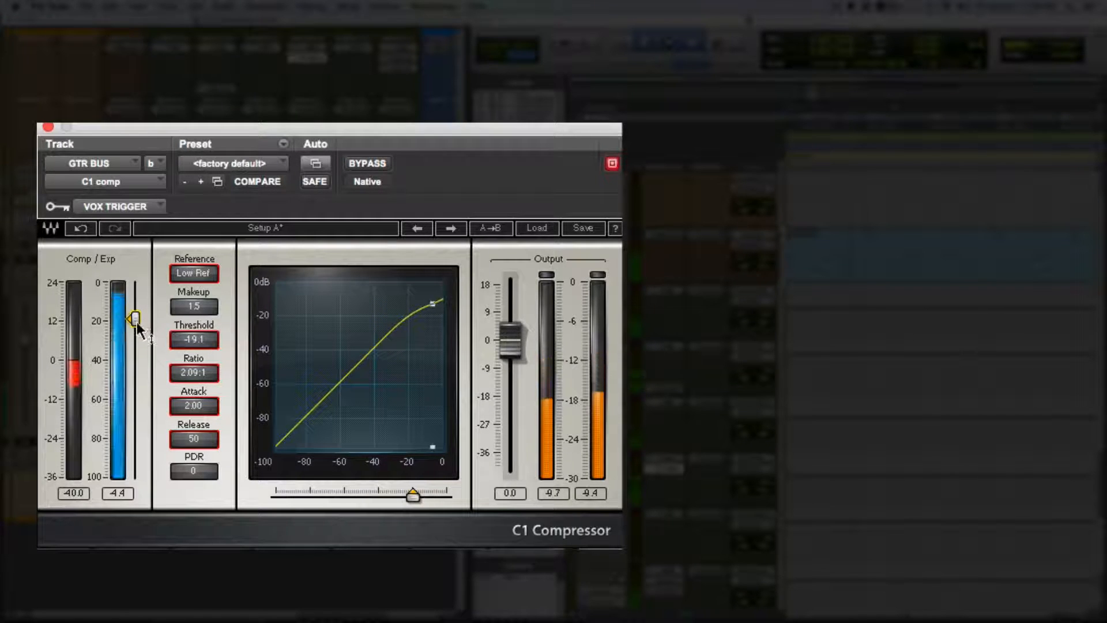
pyautogui.moveTo(137, 327); pyautogui.dragTo(134, 312)
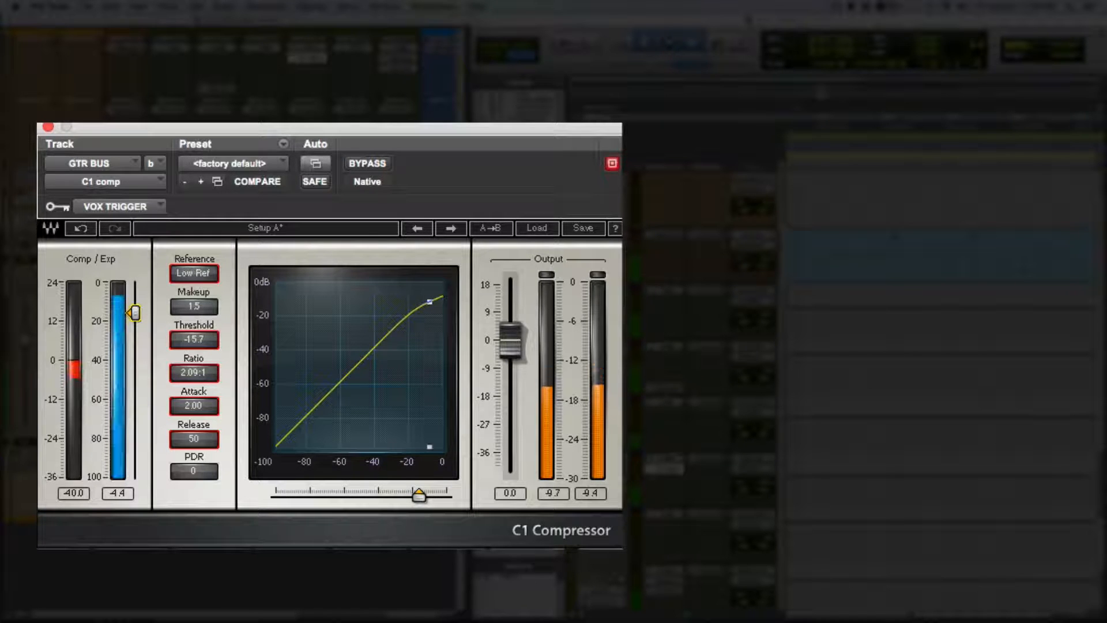
# Compare the guitar bus with and without the sidechained compression by toggling the C1 compressor's bypass during playback.
pyautogui.click(356, 162)
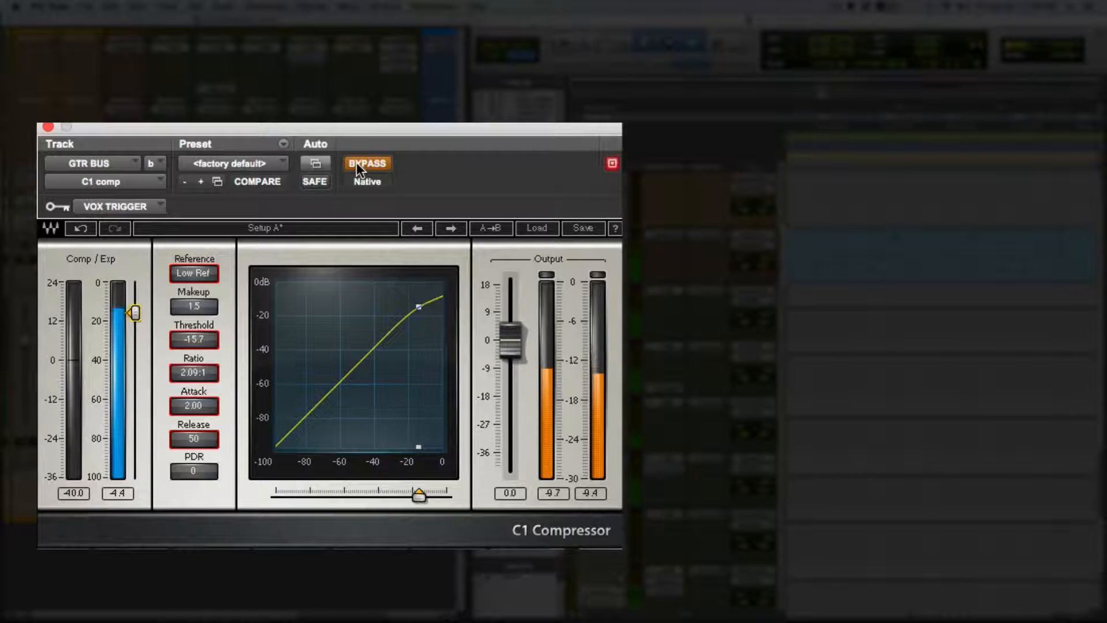
pyautogui.click(356, 162)
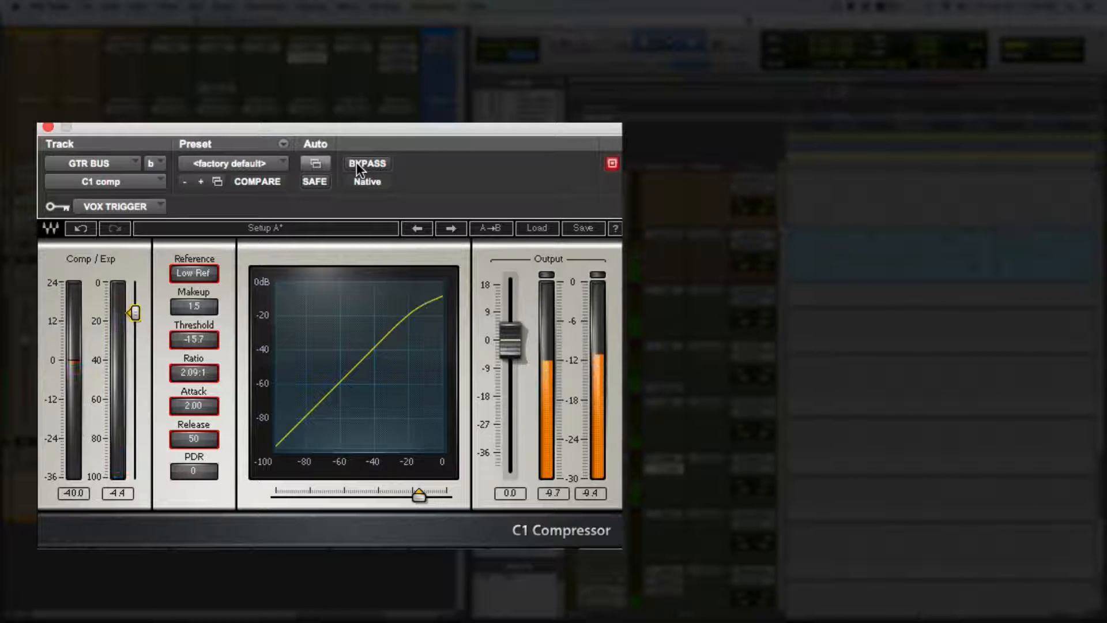
pyautogui.click(356, 162)
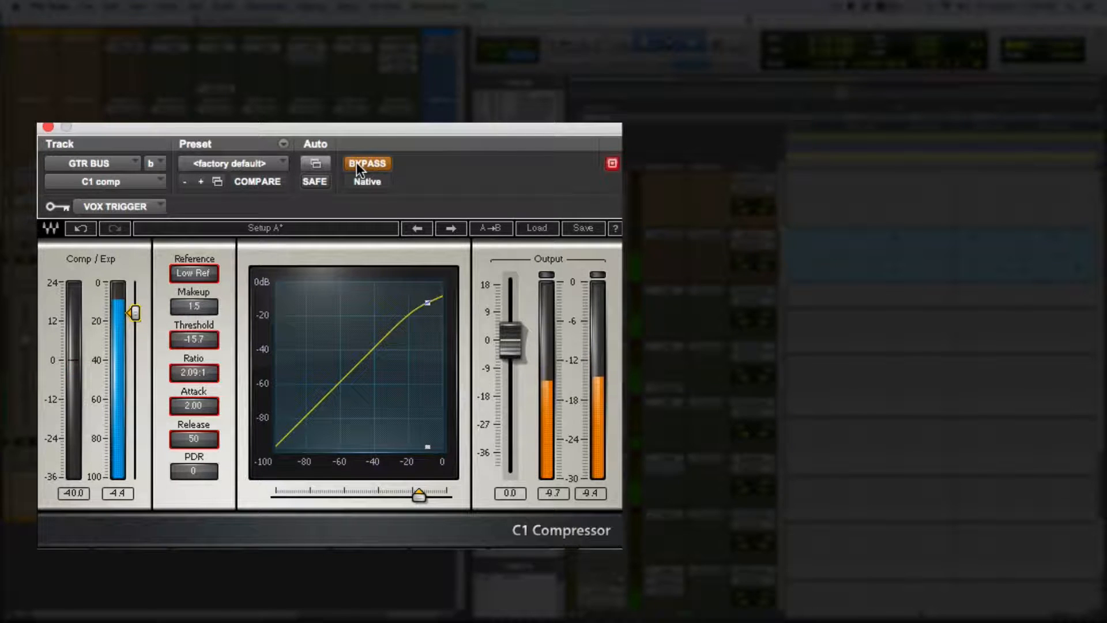
# Take the C1 compressor out of bypass, then set its makeup gain to 0 and its threshold to -16.1 during playback.
pyautogui.click(356, 162)
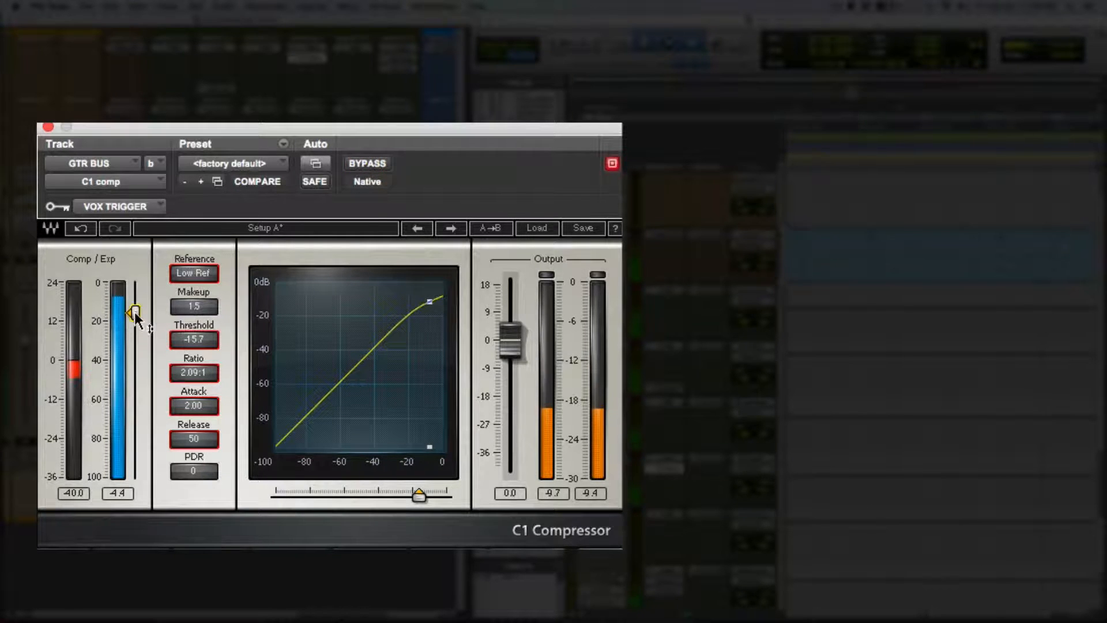
pyautogui.moveTo(134, 312); pyautogui.dragTo(135, 315)
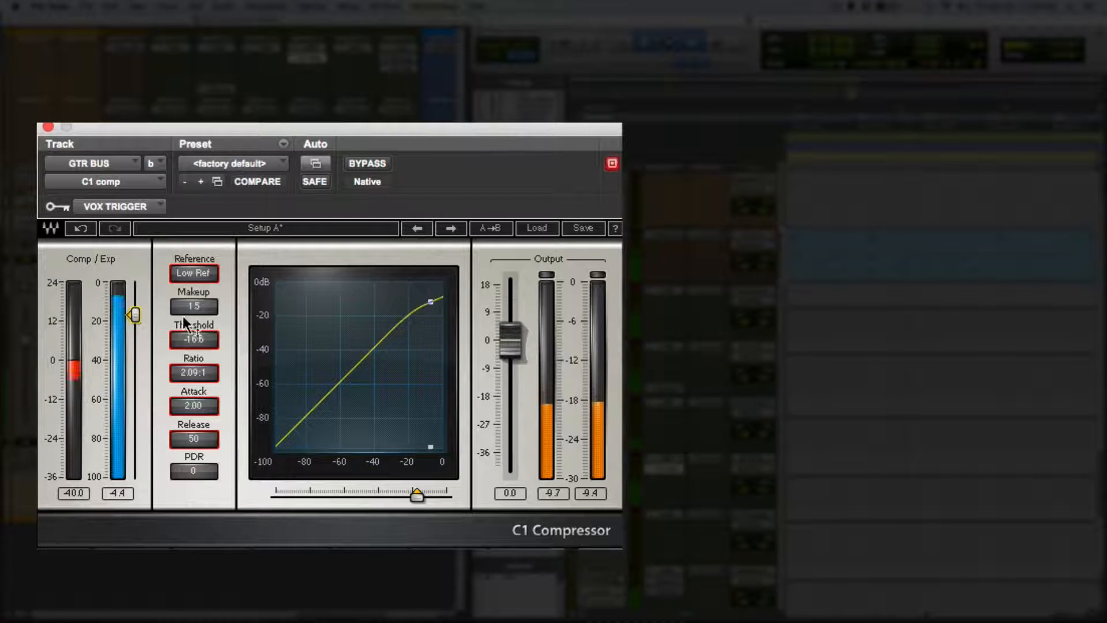
pyautogui.click(195, 307)
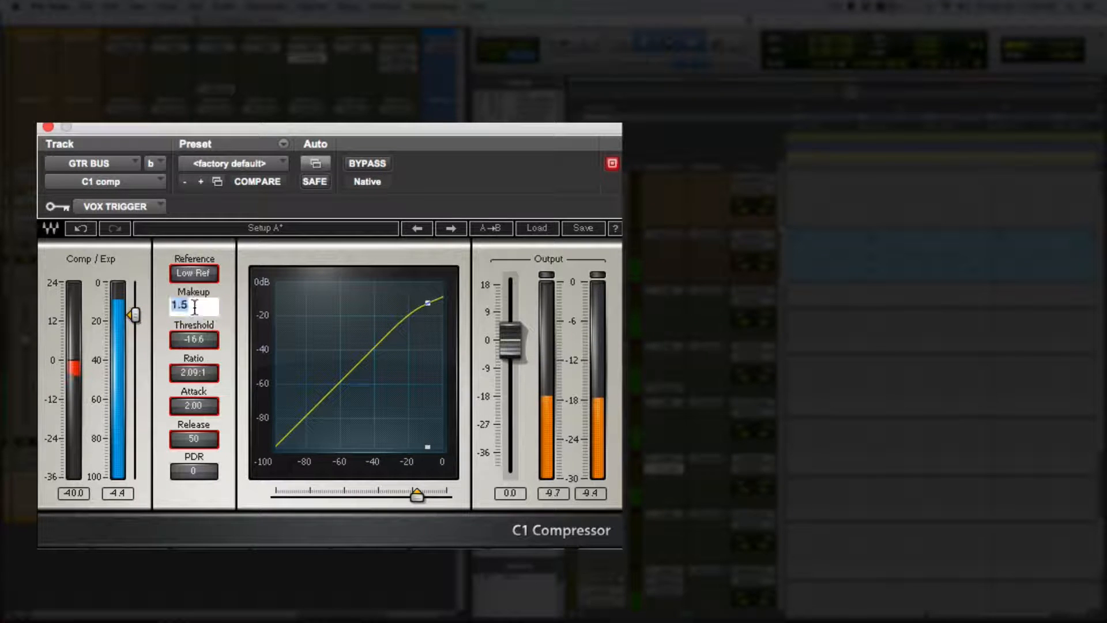
pyautogui.write('0')
pyautogui.press('Return')
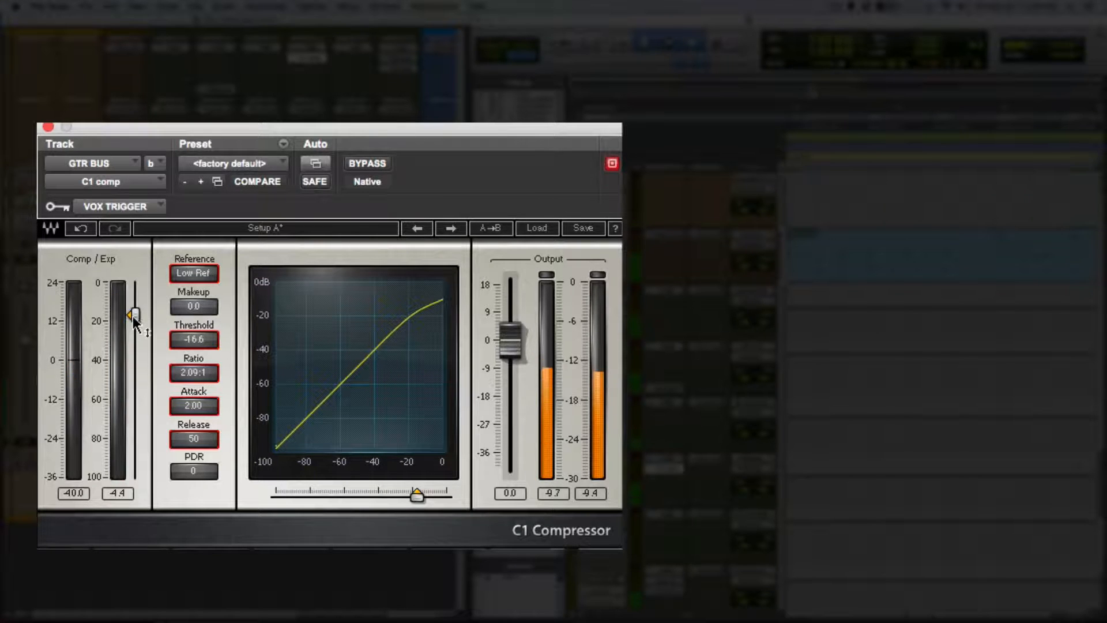
pyautogui.moveTo(133, 316); pyautogui.dragTo(133, 313)
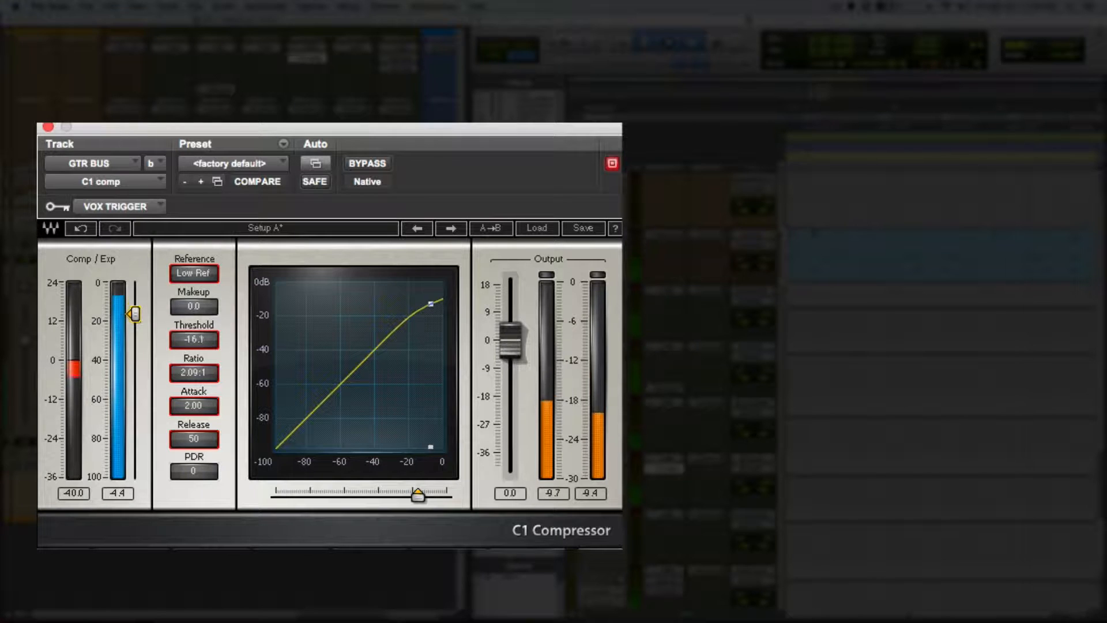
# Toggle the C1 compressor's bypass during playback to compare the guitar bus with and without the new threshold and makeup settings.
pyautogui.click(364, 162)
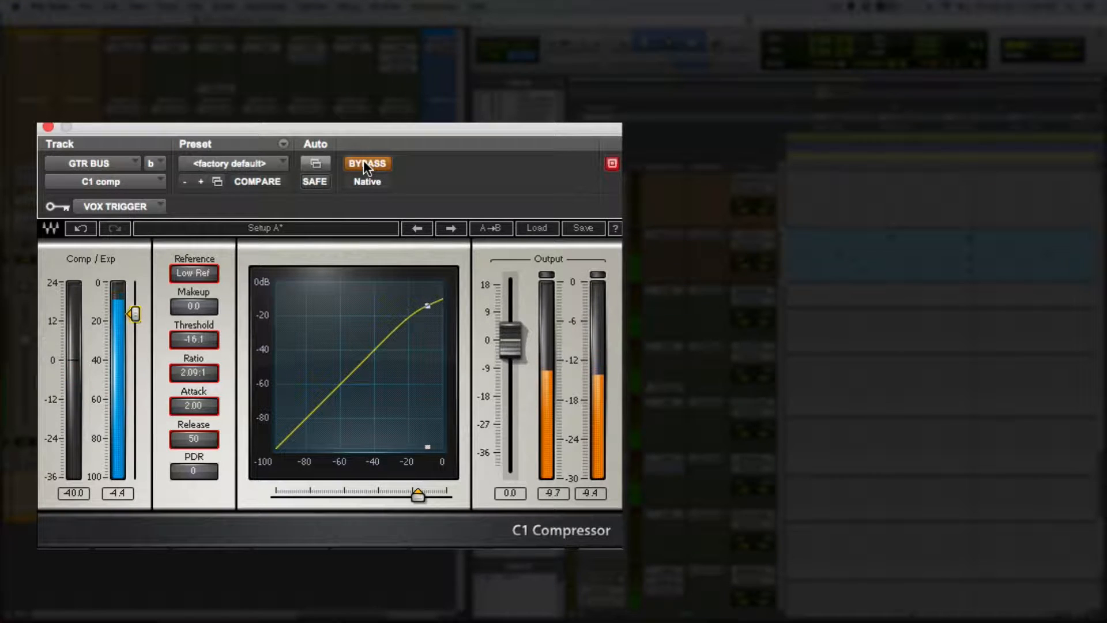
pyautogui.click(363, 162)
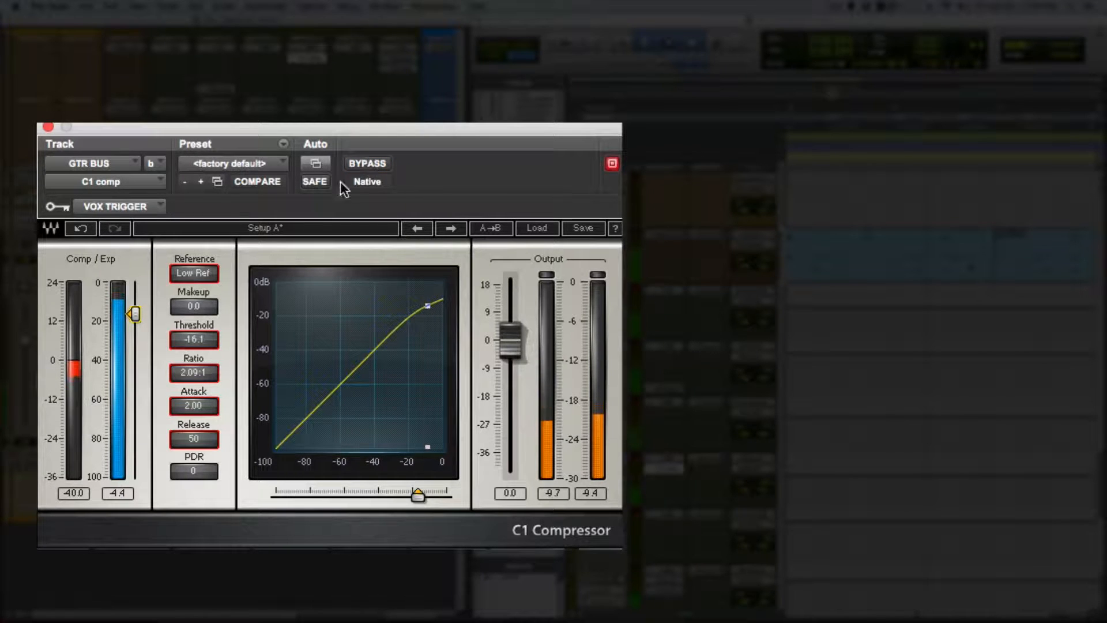
pyautogui.click(372, 162)
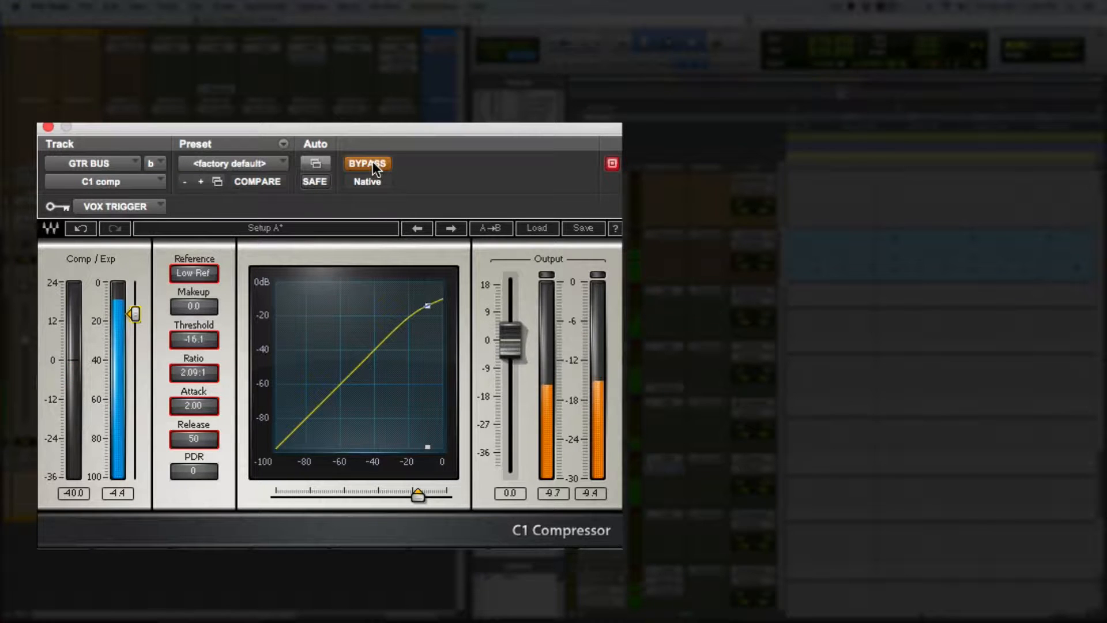
pyautogui.click(373, 162)
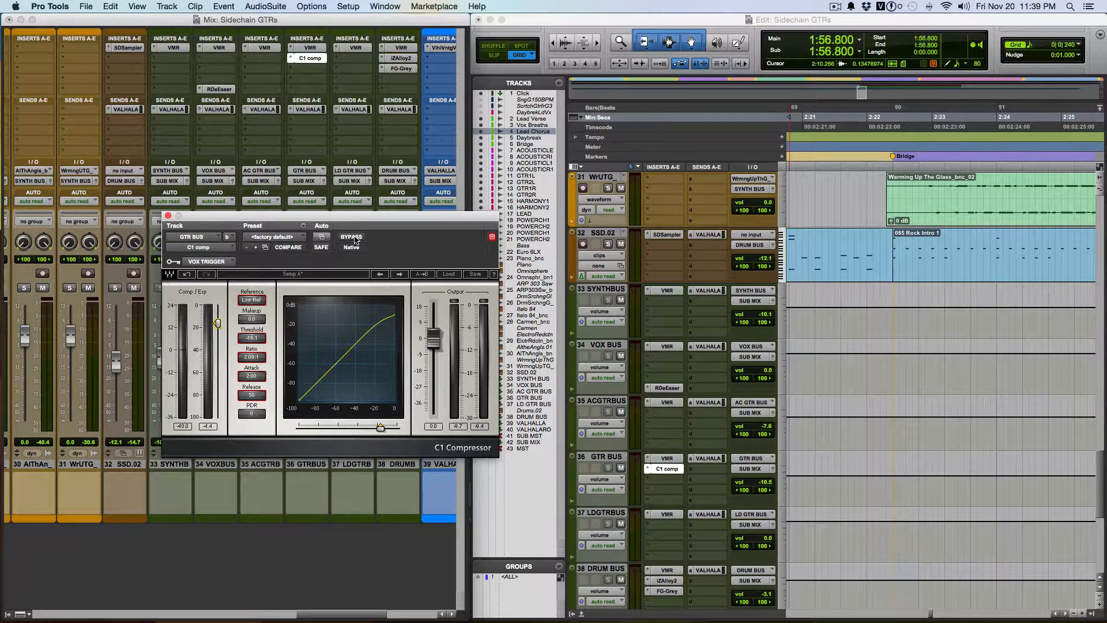
# Select the GTR BUS track in the Edit window.
pyautogui.click(605, 458)
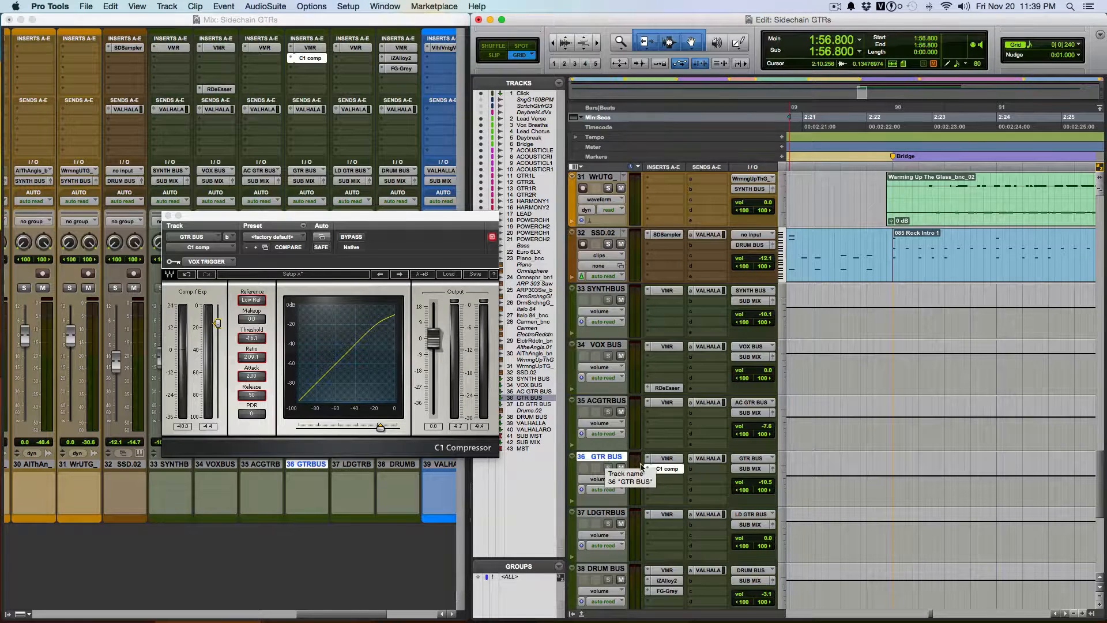